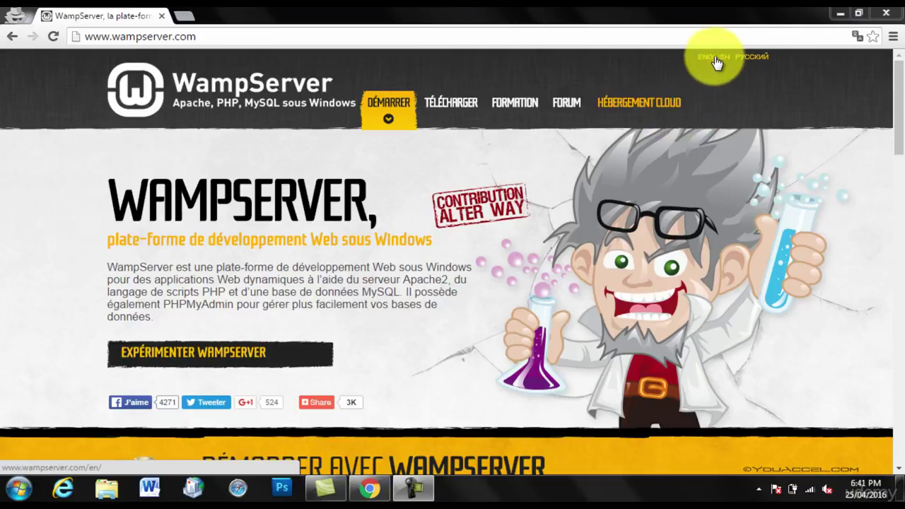
# - Switch the WampServer website to English and go to its list of downloadable versions
pyautogui.click(715, 60)
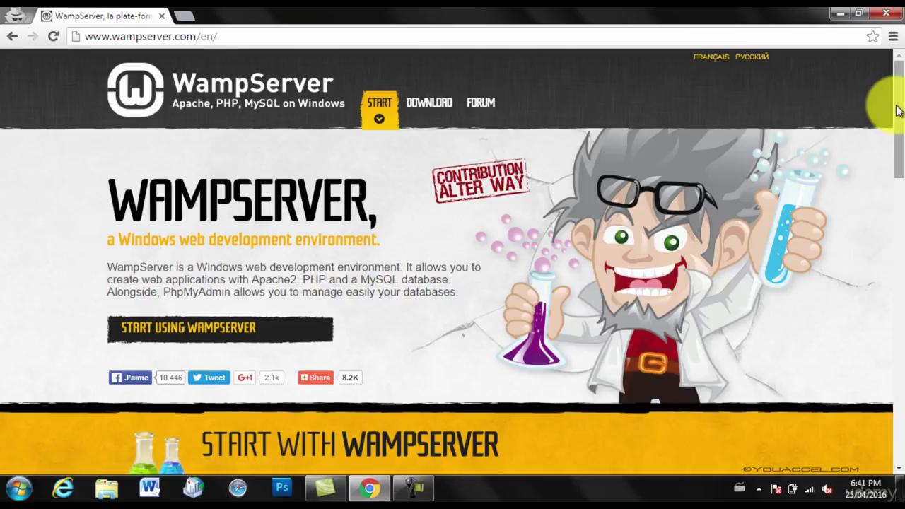
pyautogui.moveTo(895, 104); pyautogui.dragTo(860, 317)
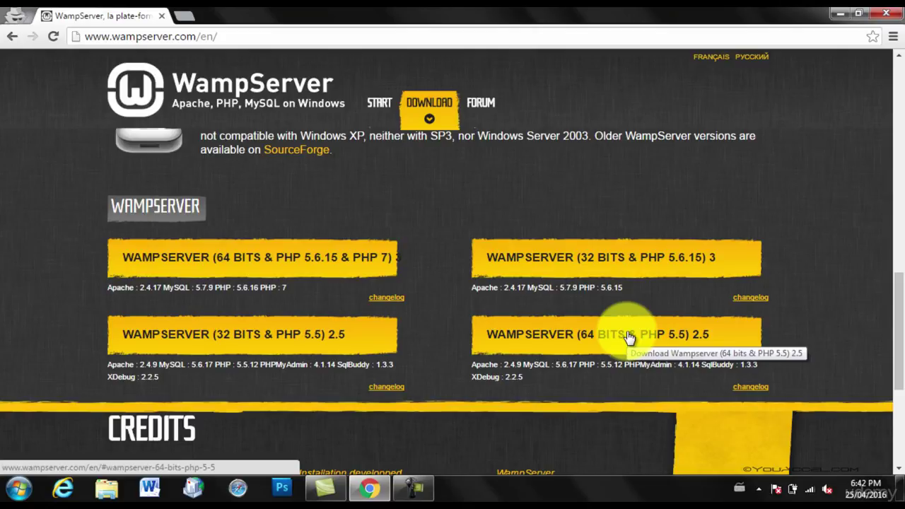
# - Check in the computer's system properties whether Windows is 32-bit or 64-bit, closing the windows opened for it
pyautogui.click(110, 489)
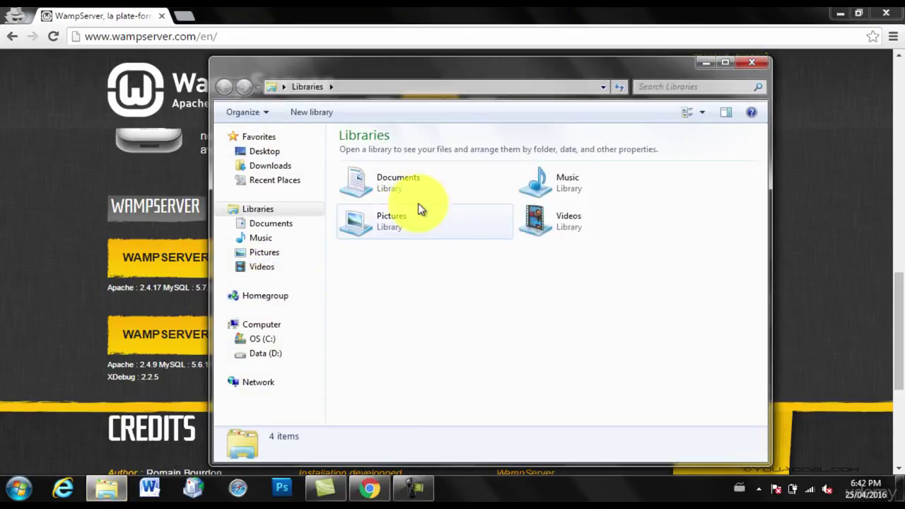
pyautogui.rightClick(260, 324)
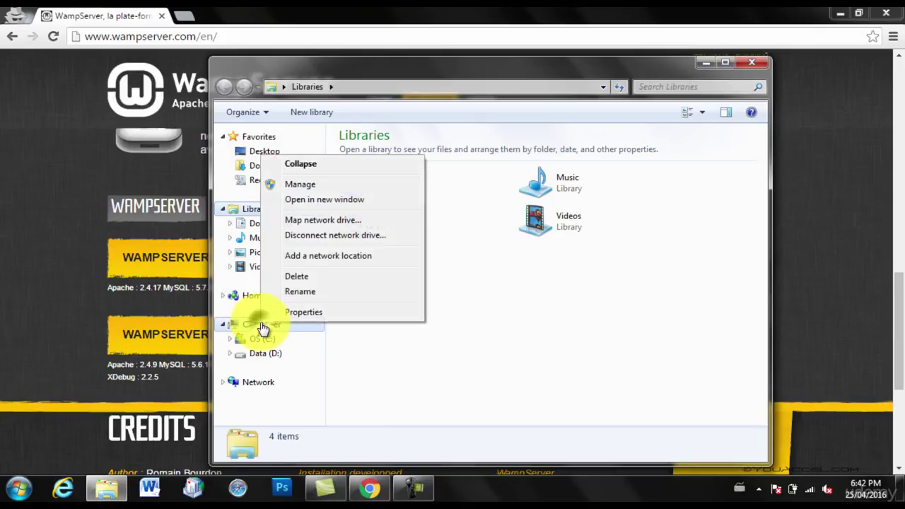
pyautogui.click(304, 312)
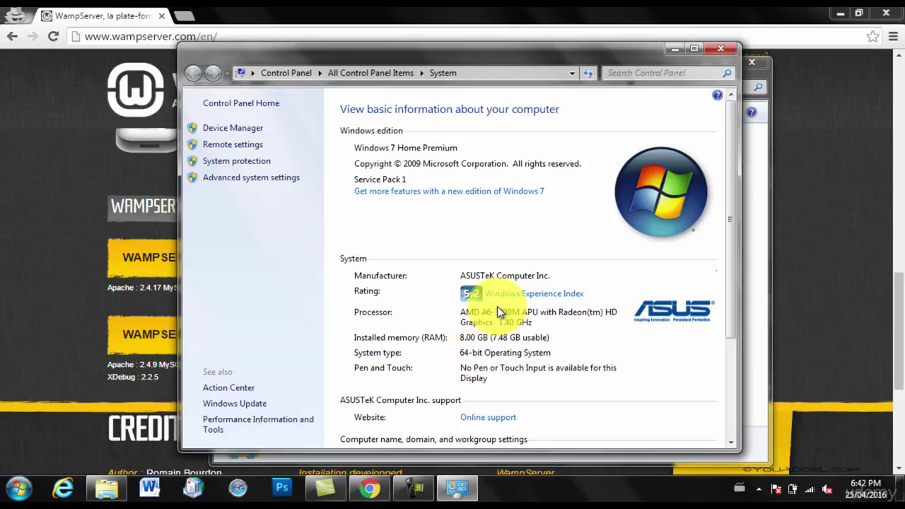
pyautogui.click(721, 49)
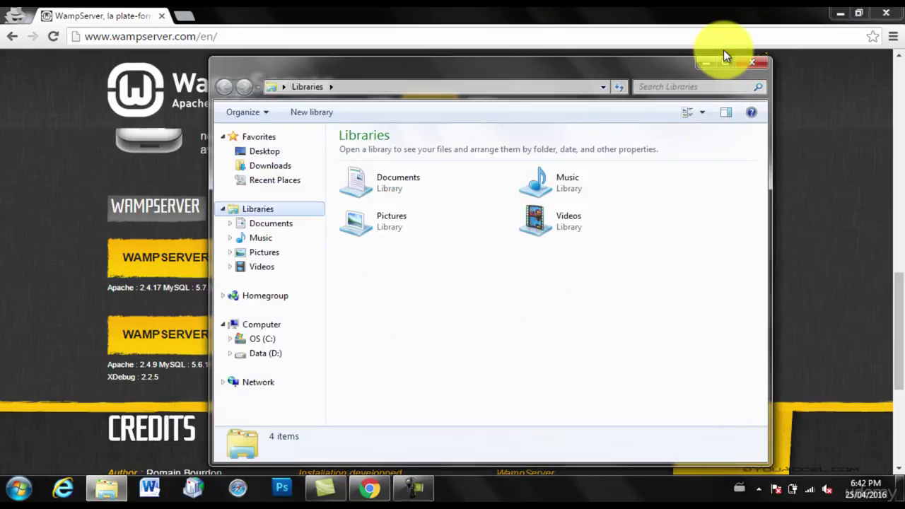
pyautogui.click(749, 63)
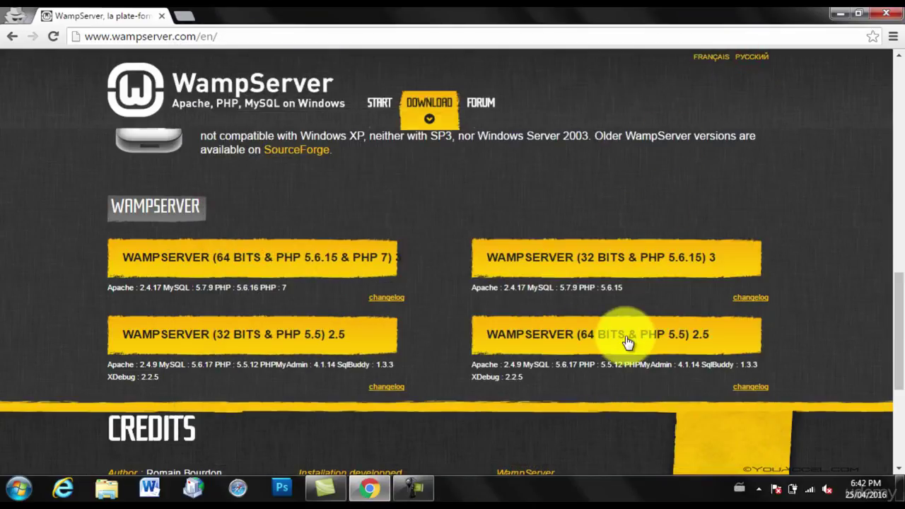
# - Open the download details for WampServer (64 bits & PHP 5.5) 2.5 and view its linked Microsoft Visual Studio 2012 page in a new tab
pyautogui.click(629, 342)
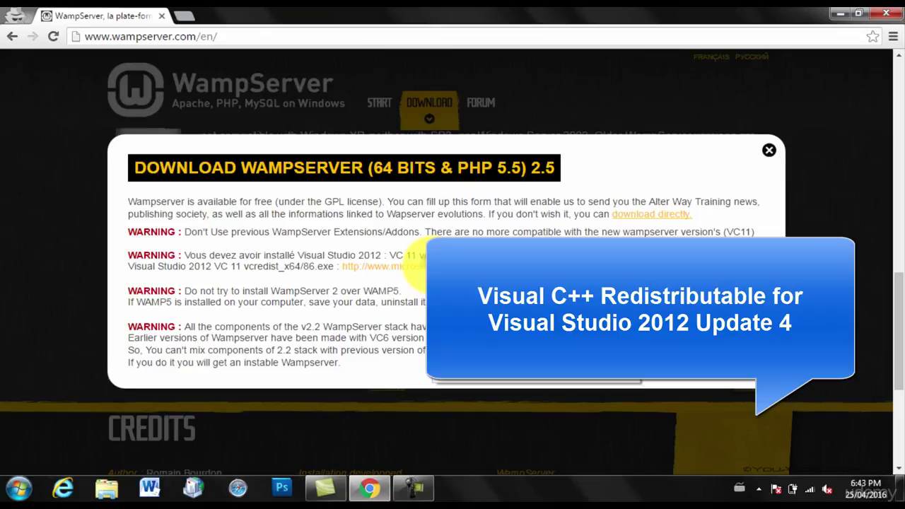
pyautogui.rightClick(432, 267)
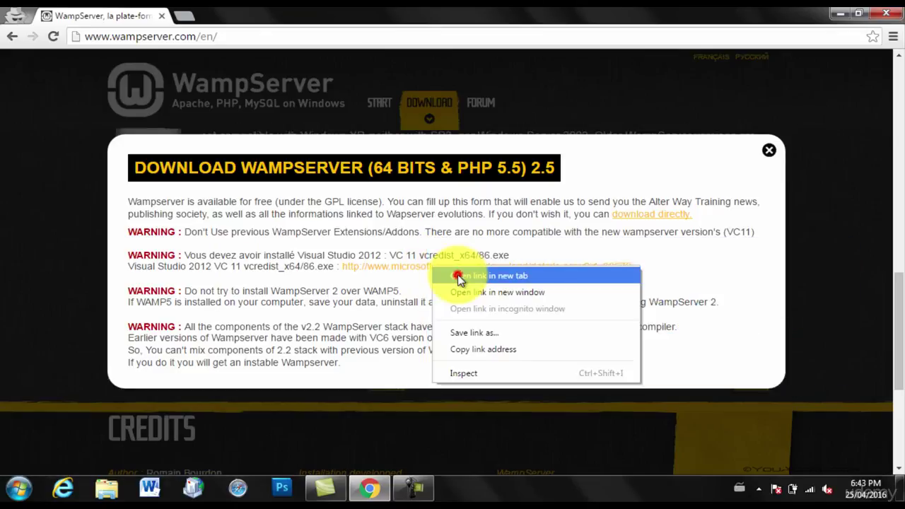
pyautogui.click(458, 275)
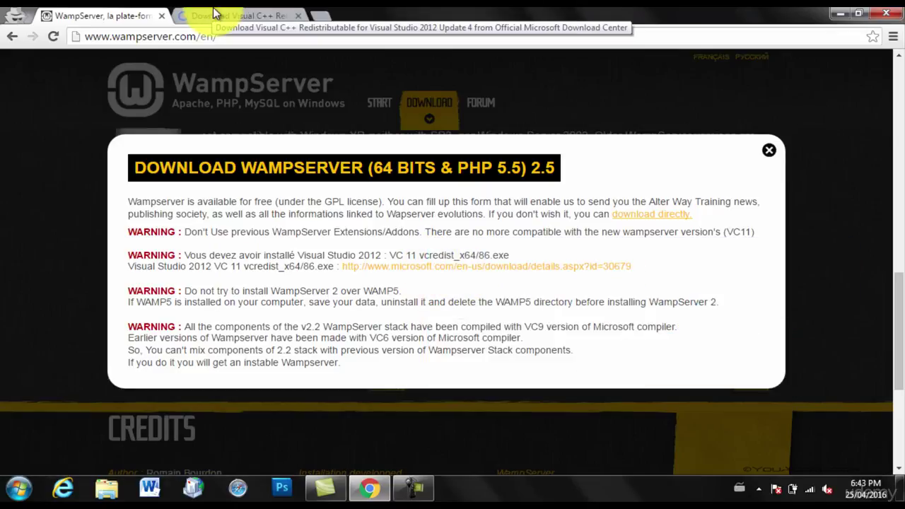
pyautogui.click(215, 14)
# - Download VSU_4\vcredist_x64.exe from the Visual C++ Redistributable for Visual Studio 2012 Update 4 page
pyautogui.scroll(-4, 353, 172)
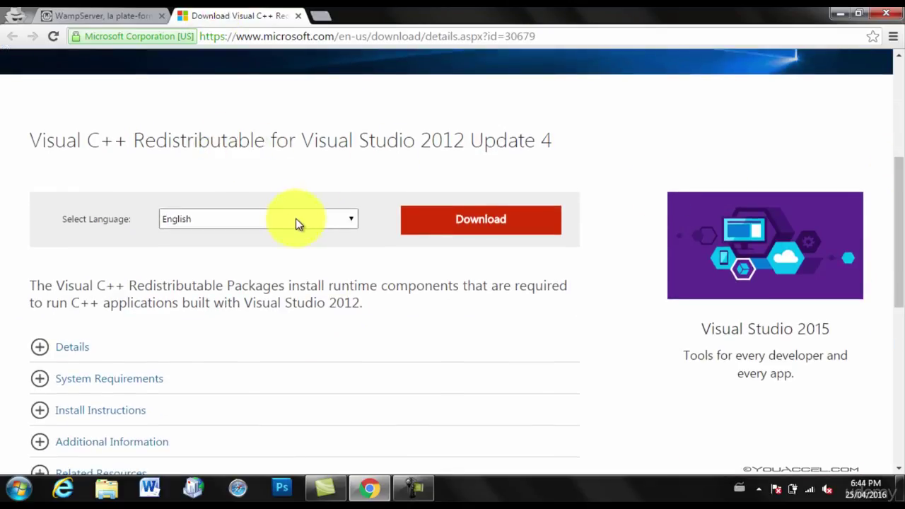
pyautogui.click(473, 224)
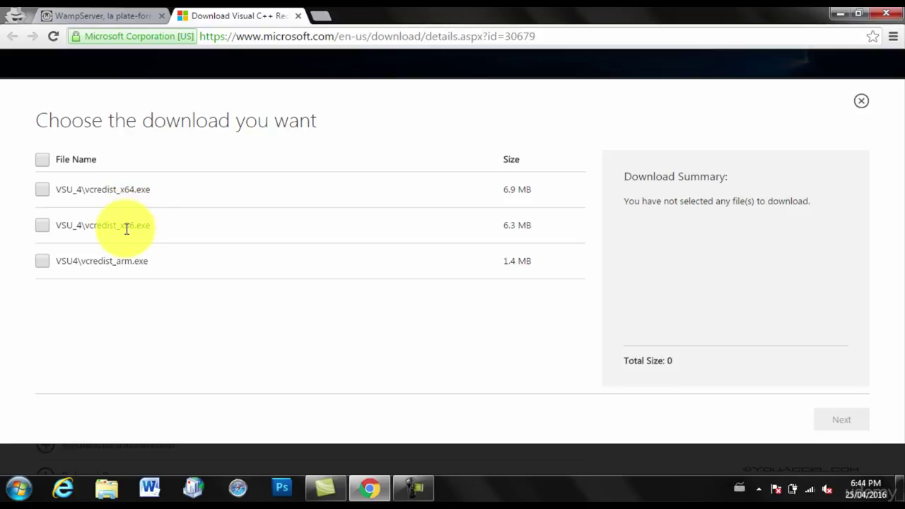
pyautogui.click(44, 194)
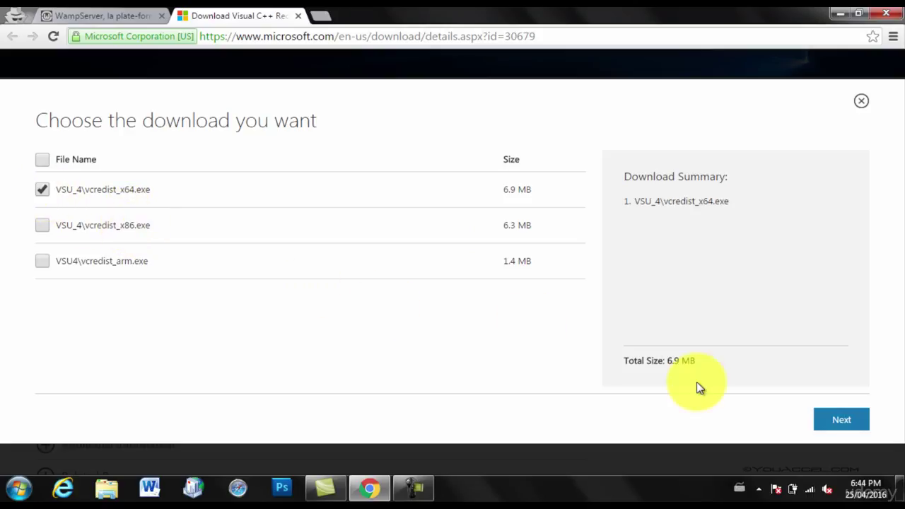
pyautogui.click(858, 419)
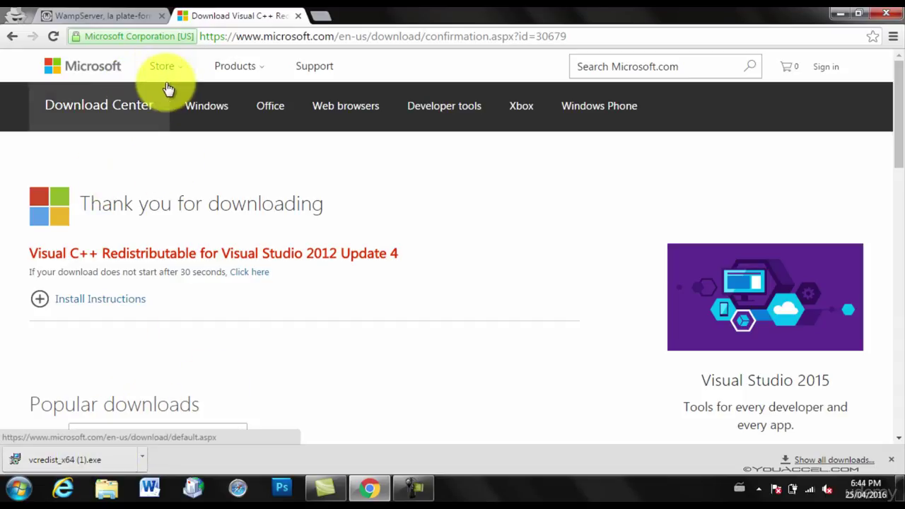
# - Download WampServer 2.5 directly from its site and run wampserver2.5-Apache-2.4.9-Mysql-5.6.17-php5.5.12-64b.exe from the browser's download list
pyautogui.click(107, 15)
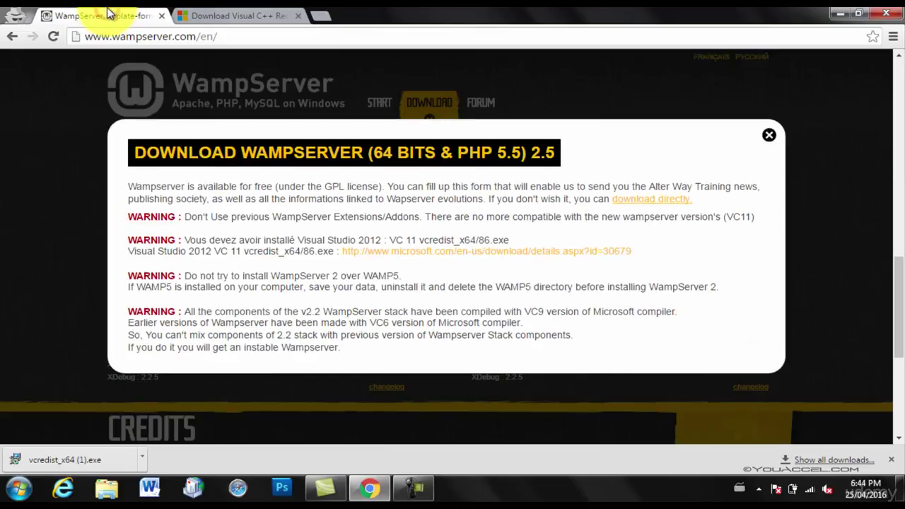
pyautogui.click(669, 205)
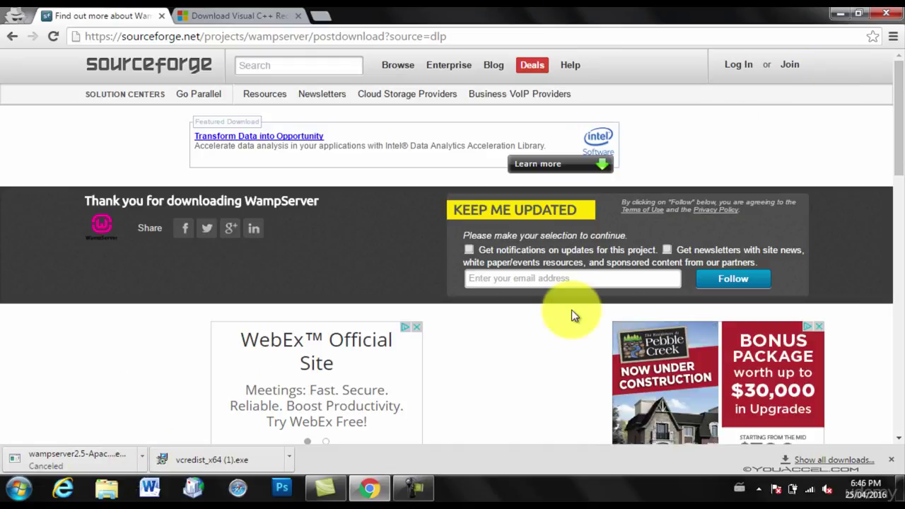
pyautogui.click(891, 36)
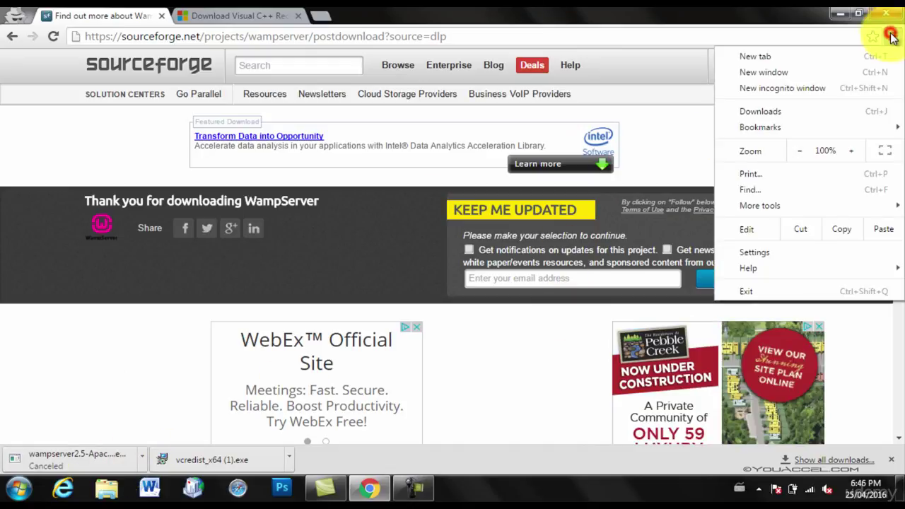
pyautogui.click(814, 111)
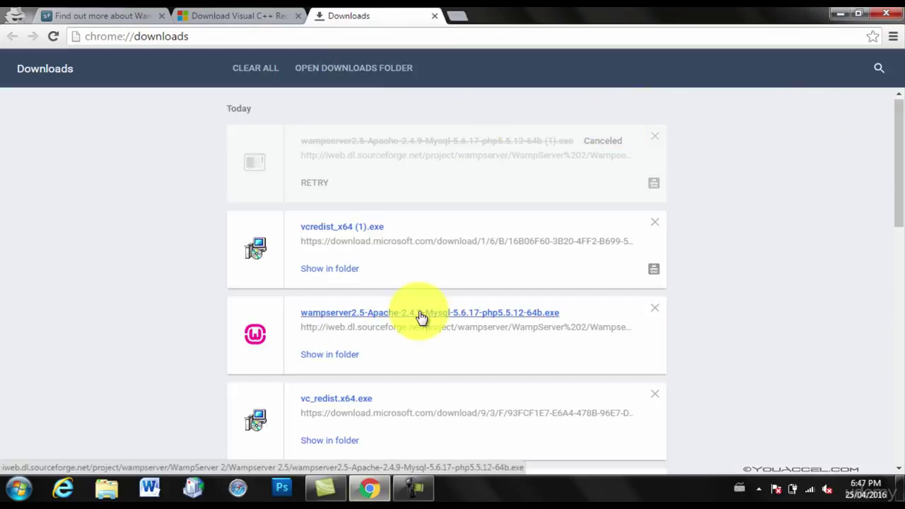
pyautogui.click(421, 315)
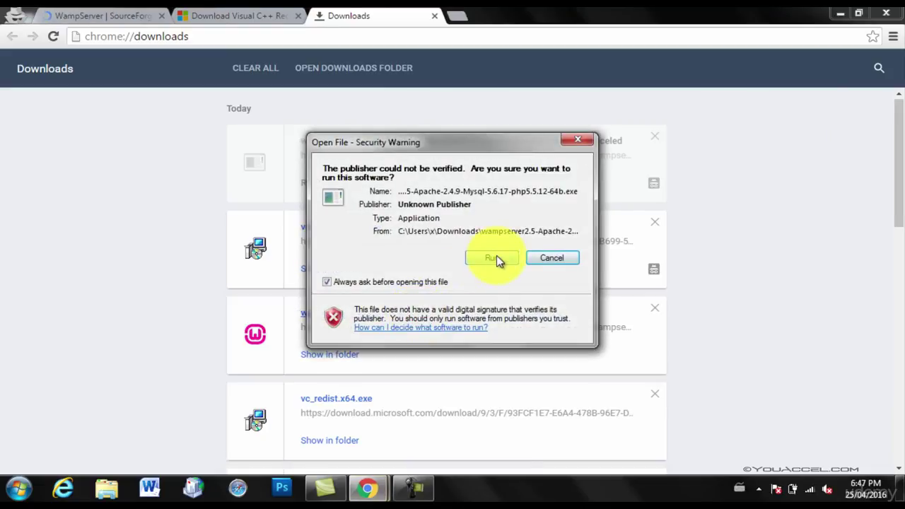
pyautogui.click(495, 257)
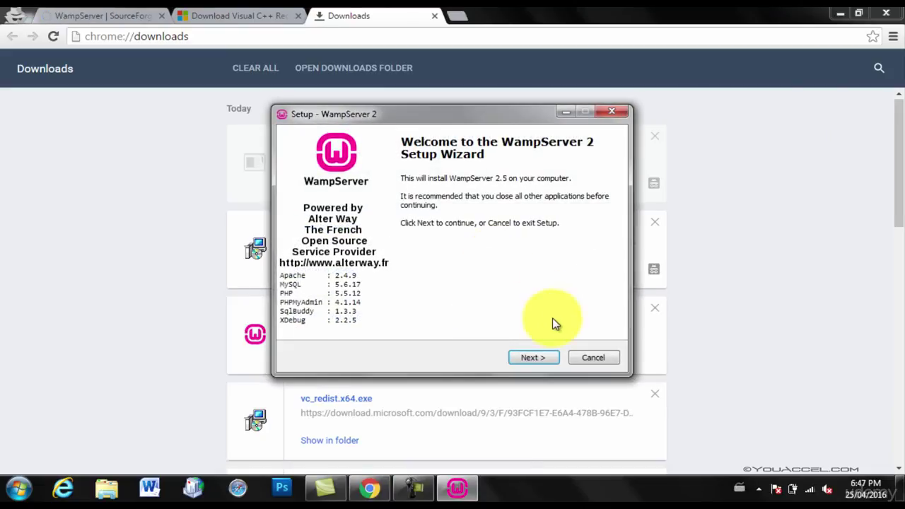
# - Accept the licence agreement in the setup wizard and use the existing c:\wamp folder as the install destination
pyautogui.click(535, 357)
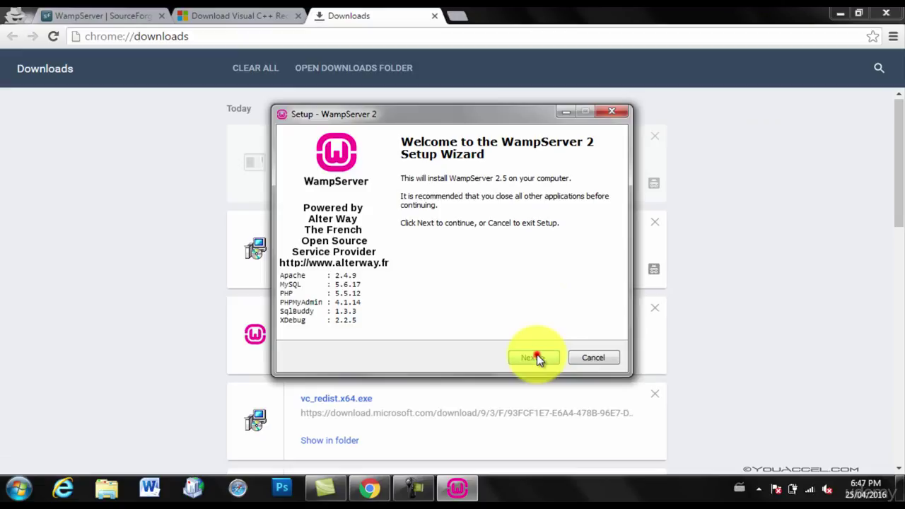
pyautogui.click(335, 315)
pyautogui.click(528, 360)
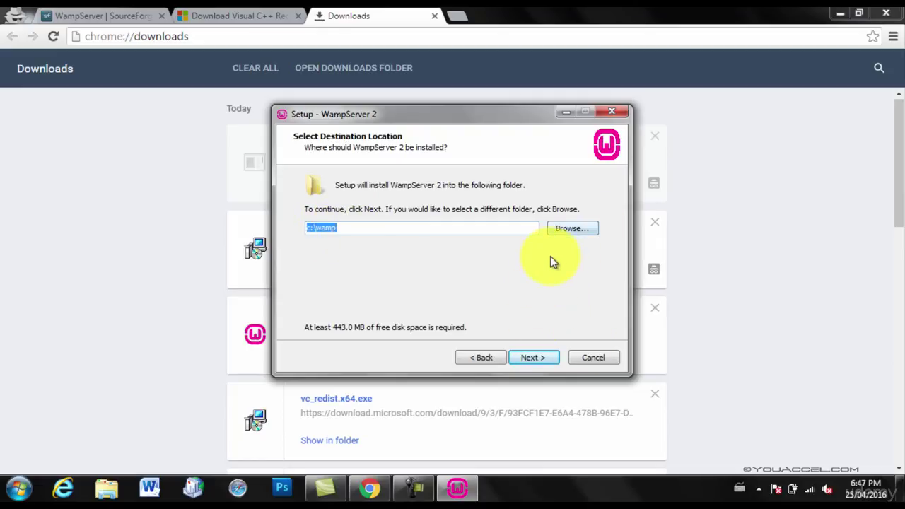
pyautogui.click(537, 356)
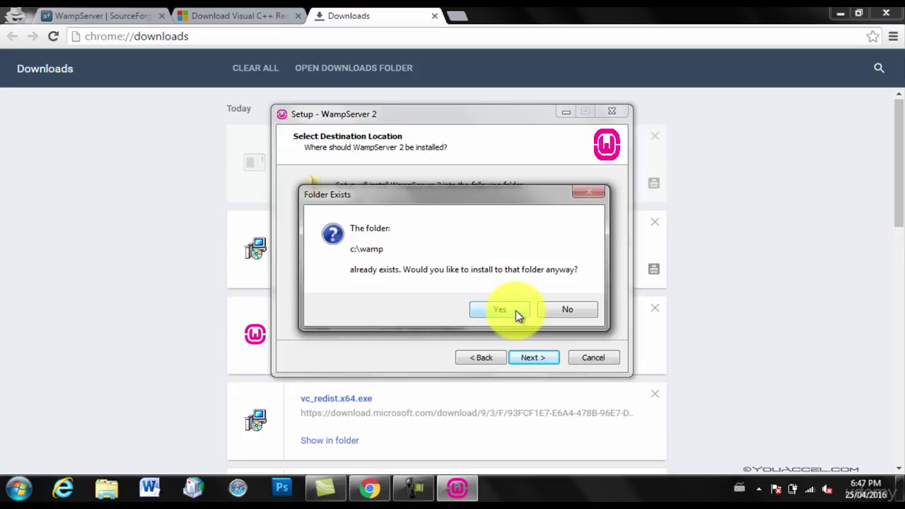
pyautogui.click(500, 311)
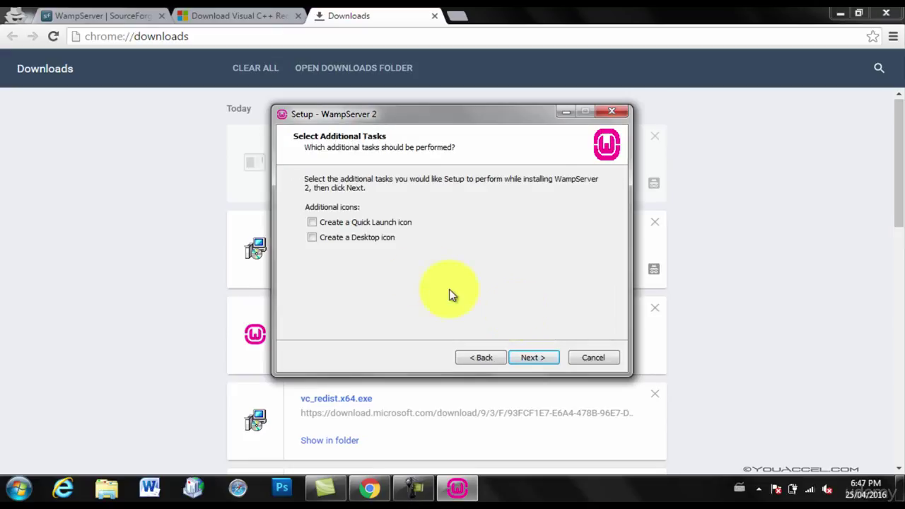
# - Enable both the Quick Launch and Desktop icons and start the WampServer 2 installation
pyautogui.click(361, 223)
pyautogui.click(357, 243)
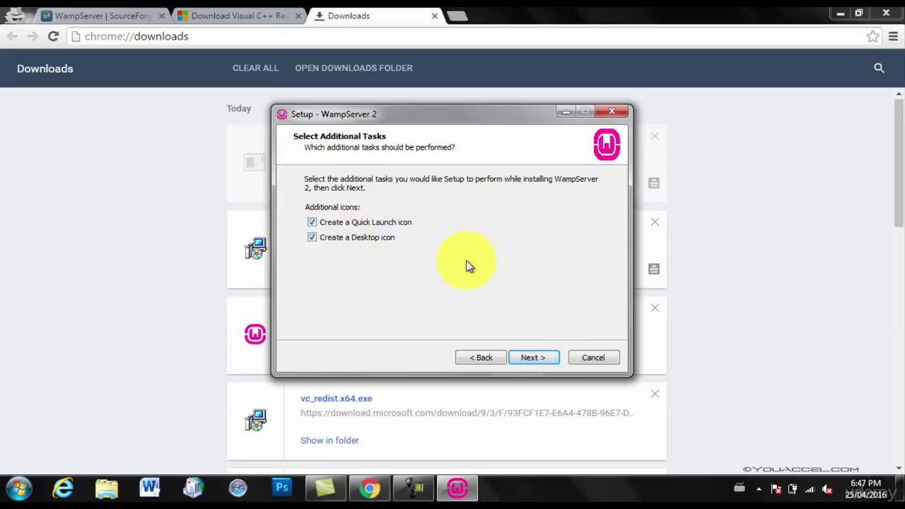
pyautogui.click(550, 359)
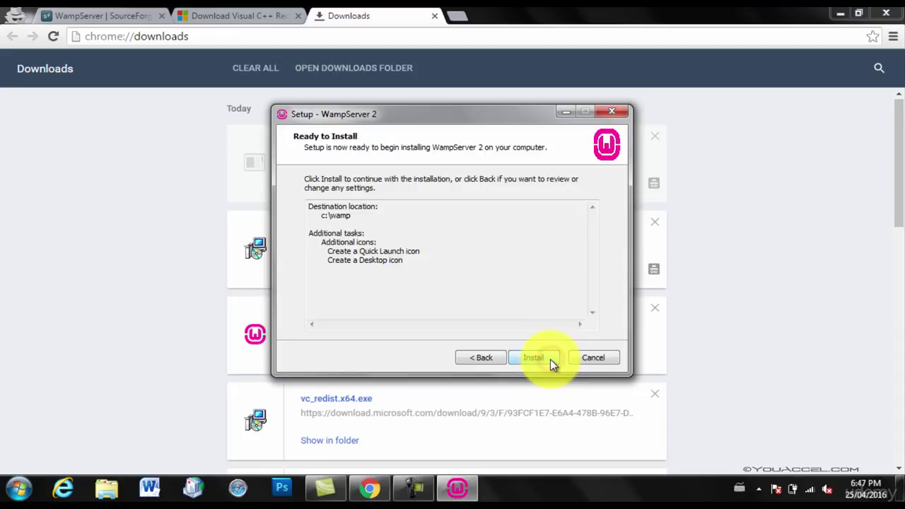
pyautogui.click(550, 359)
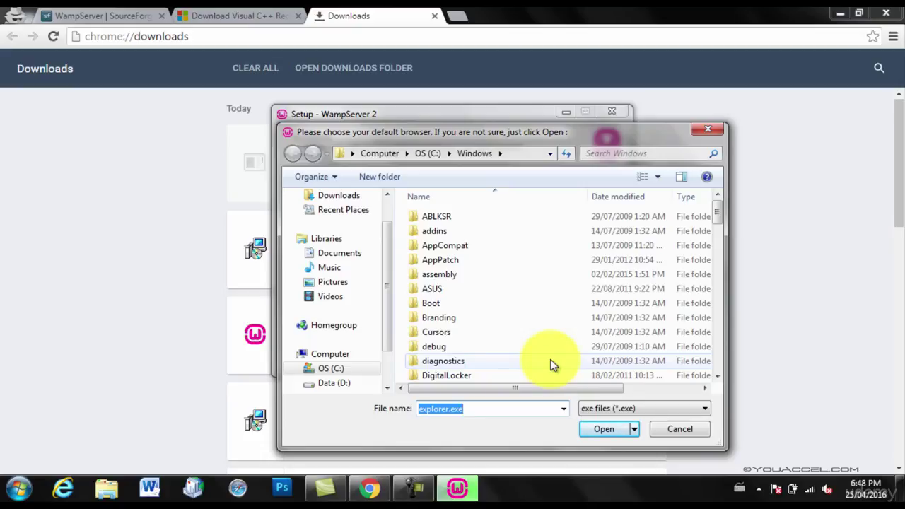
# - Set the default browser for WampServer to chrome.exe from Program Files (x86)\Google\Chrome\Application on drive C
pyautogui.click(447, 154)
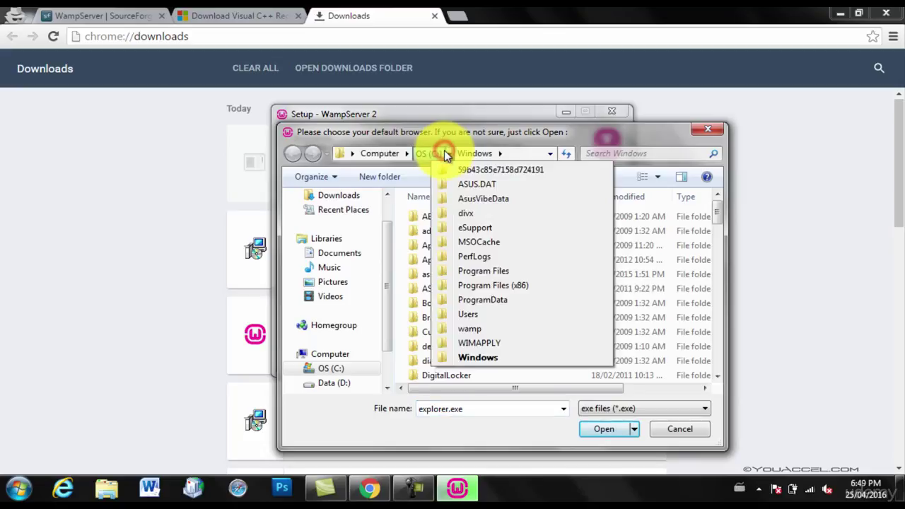
pyautogui.click(430, 153)
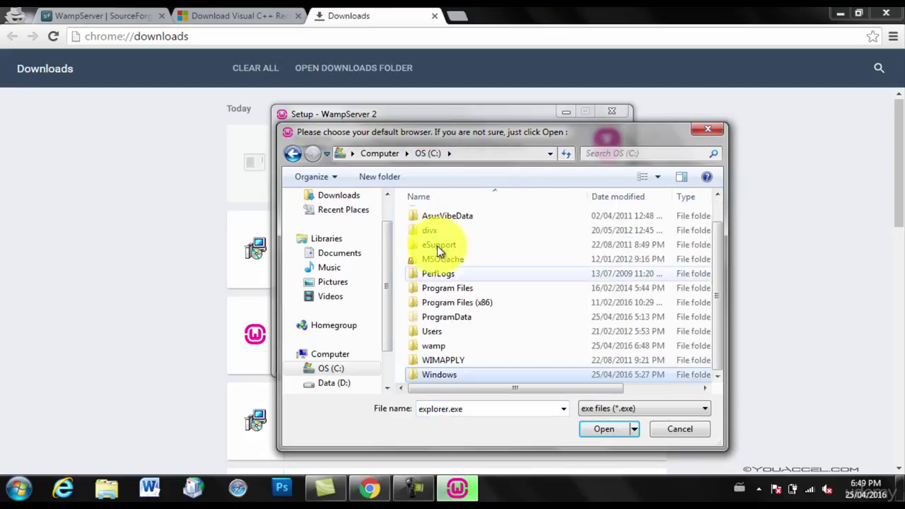
pyautogui.doubleClick(464, 302)
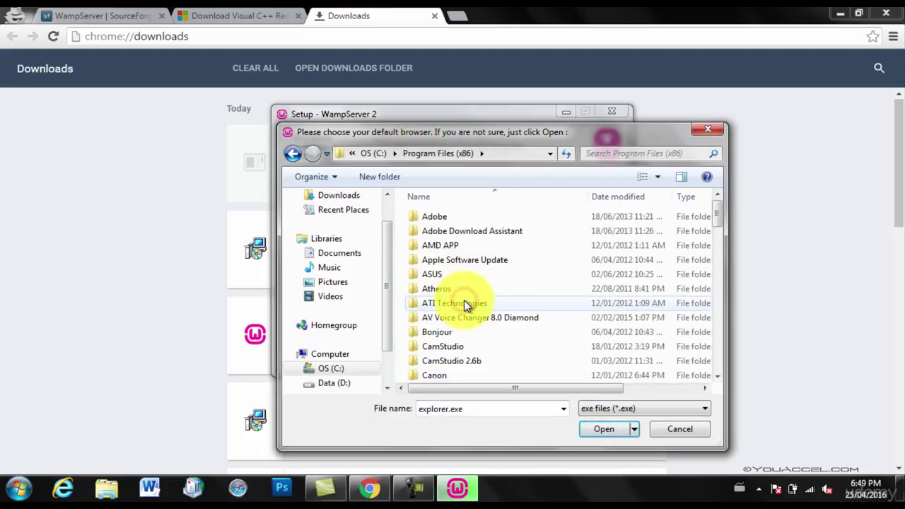
pyautogui.doubleClick(473, 410)
pyautogui.write('g')
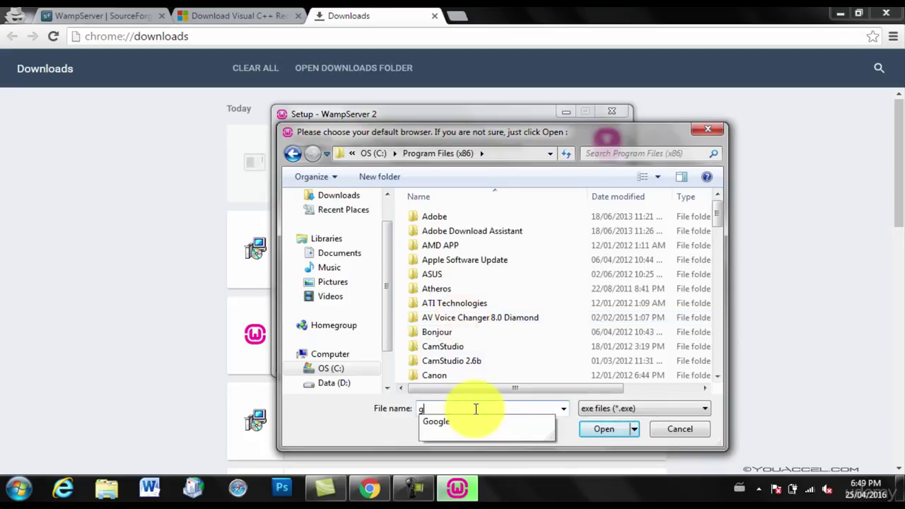
pyautogui.press('Down')
pyautogui.press('Return')
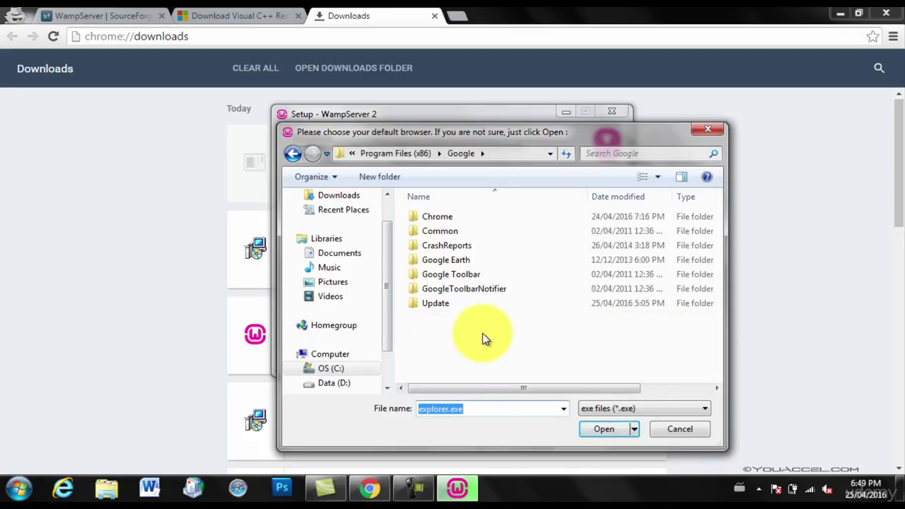
pyautogui.click(448, 219)
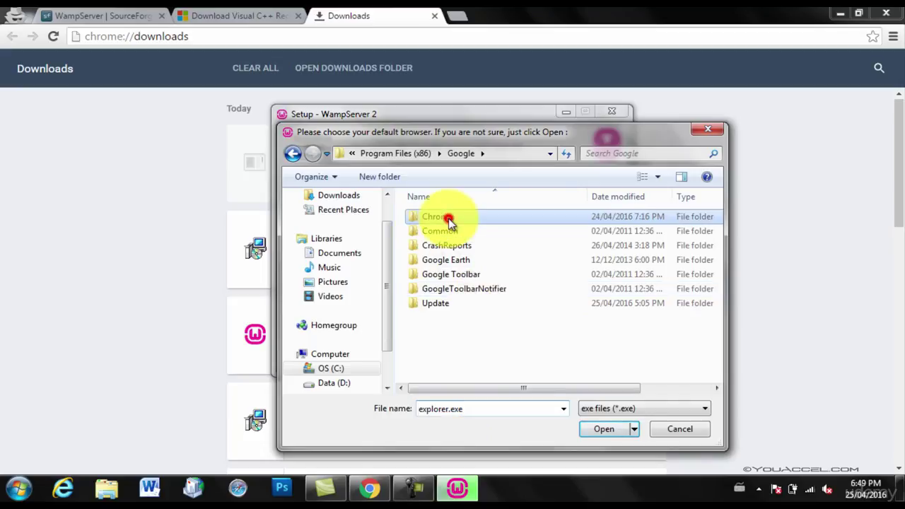
pyautogui.doubleClick(448, 219)
pyautogui.doubleClick(448, 219)
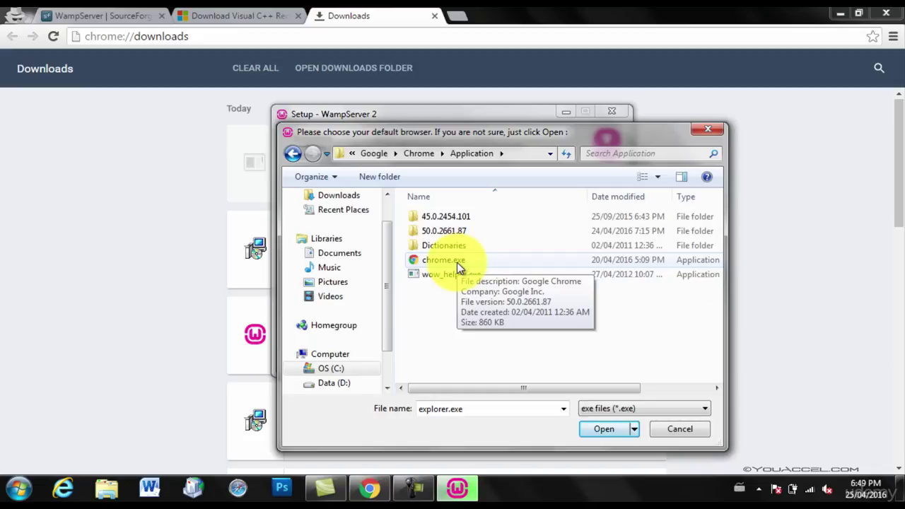
pyautogui.doubleClick(456, 261)
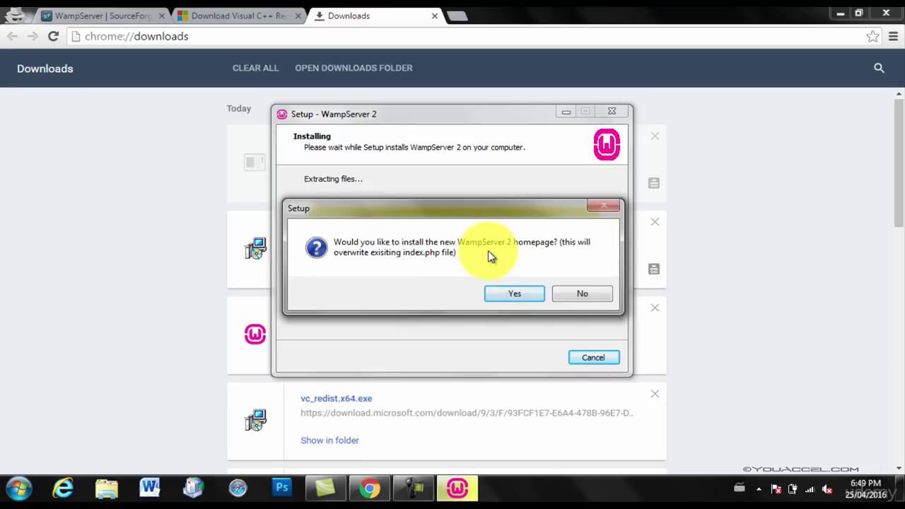
# - Complete the WampServer 2 setup with the new homepage and the default PHP mail parameters, without launching the program
pyautogui.click(514, 295)
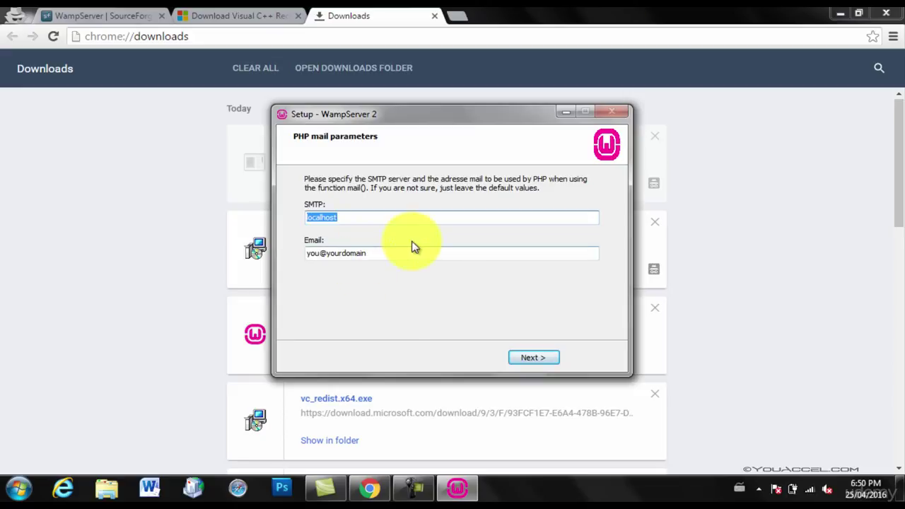
pyautogui.click(543, 359)
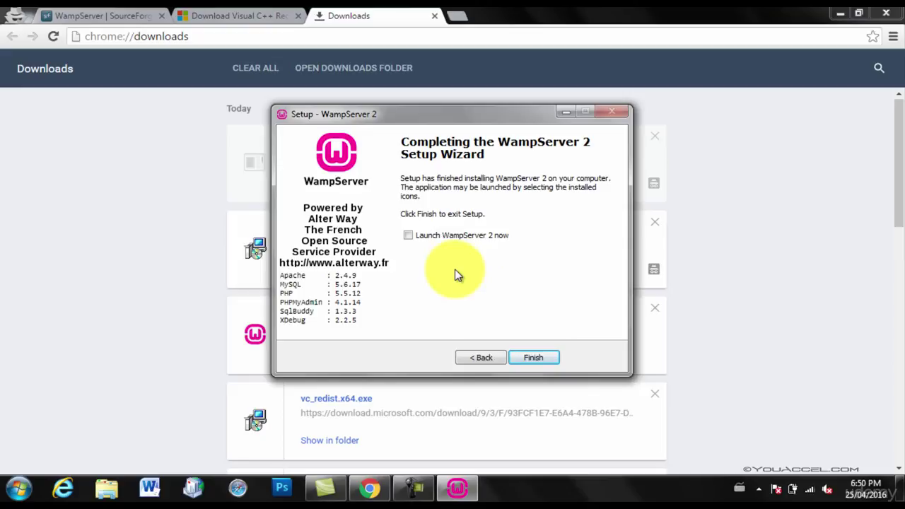
pyautogui.click(534, 358)
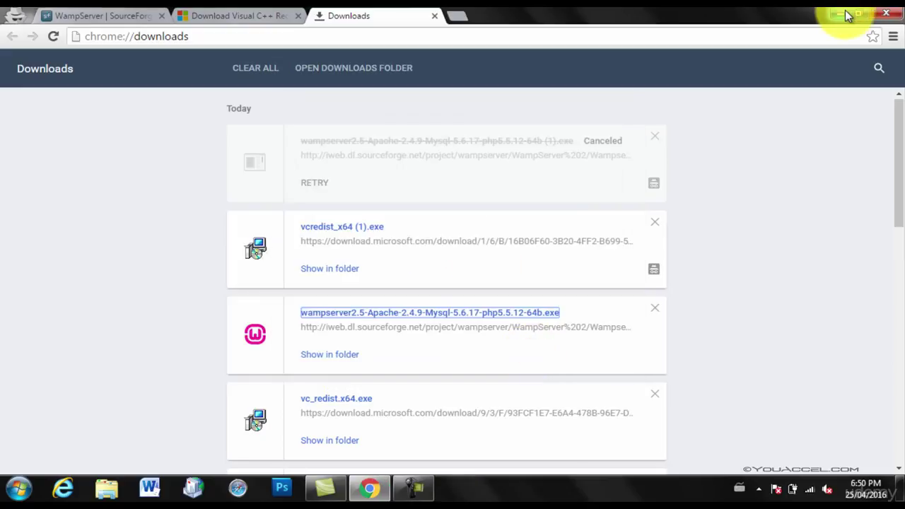
# - Minimize the browser and locate the WampServer 64 shortcut on the desktop
pyautogui.click(844, 11)
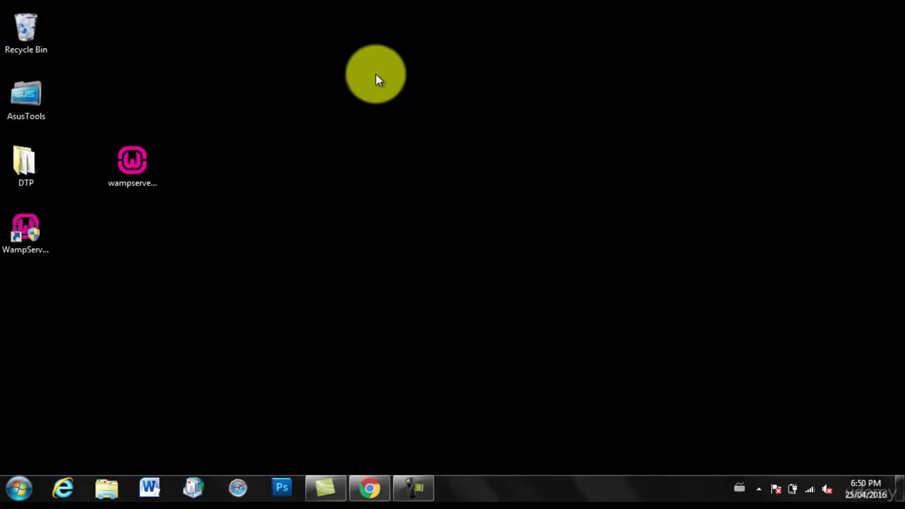
pyautogui.click(126, 166)
pyautogui.click(41, 223)
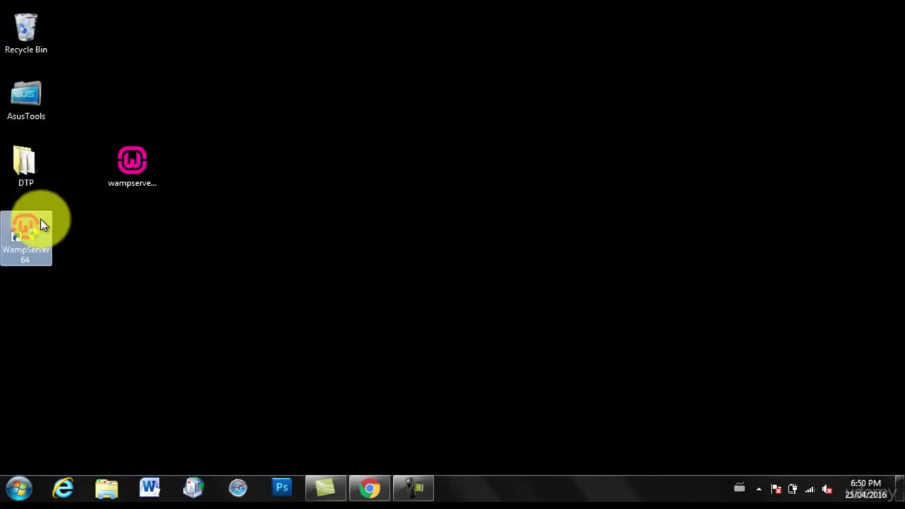
pyautogui.click(58, 228)
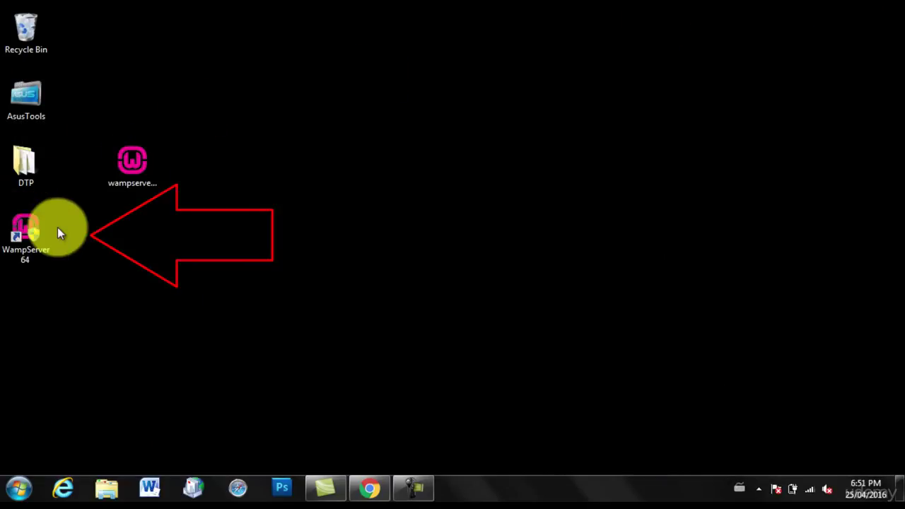